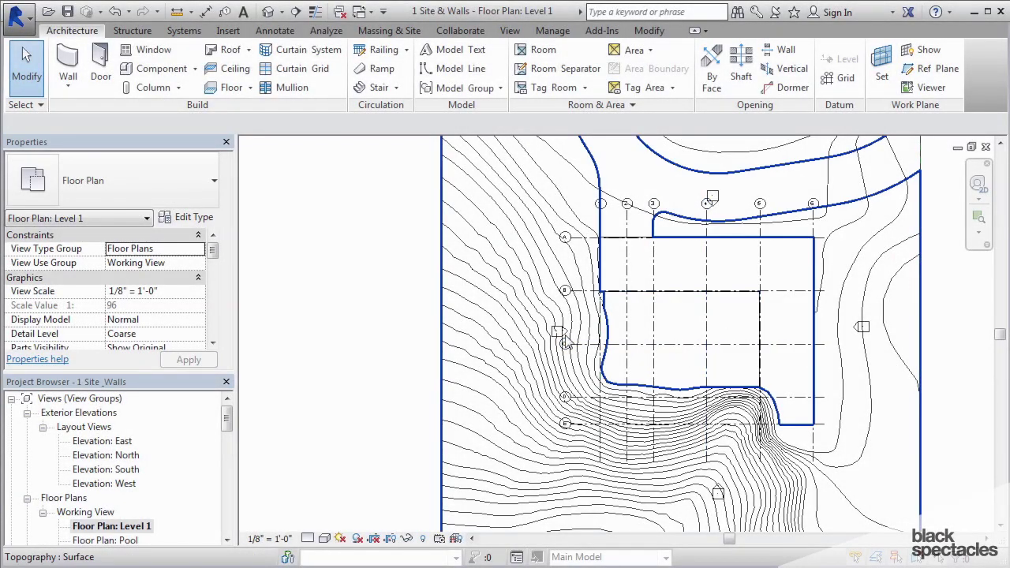
Step: Open the East elevation view from the Project Browser
{"action": "left_click_drag", "start_coordinate": [227, 421], "coordinate": [229, 426]}
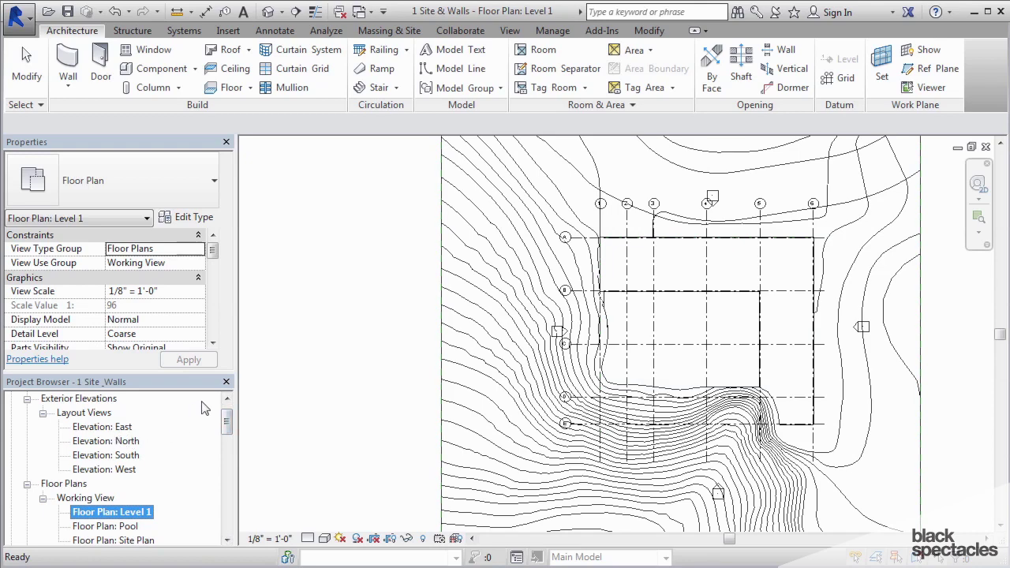
{"action": "double_click", "coordinate": [108, 428]}
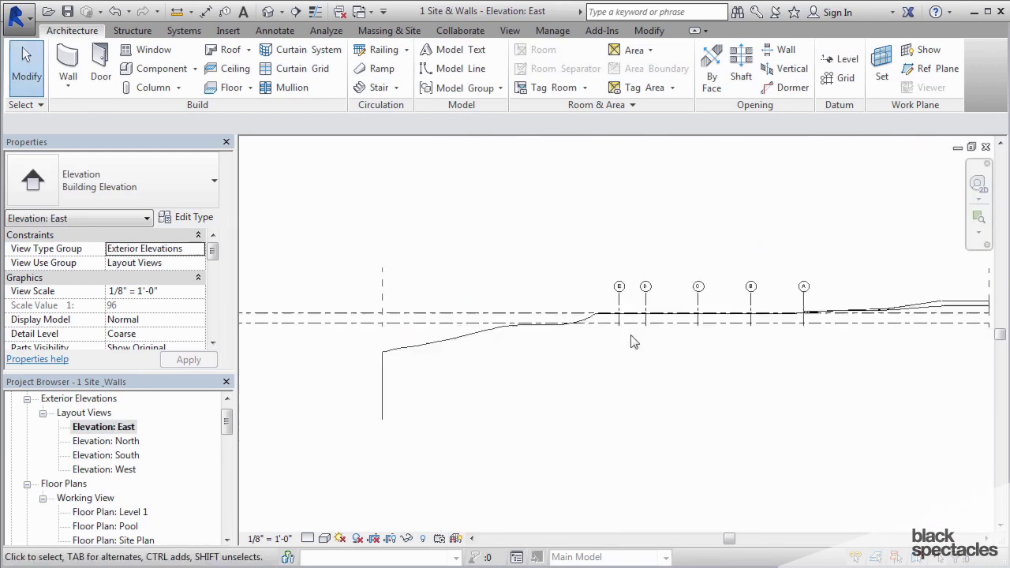
{"action": "scroll", "coordinate": [631, 315], "scroll_direction": "up", "scroll_amount": 3}
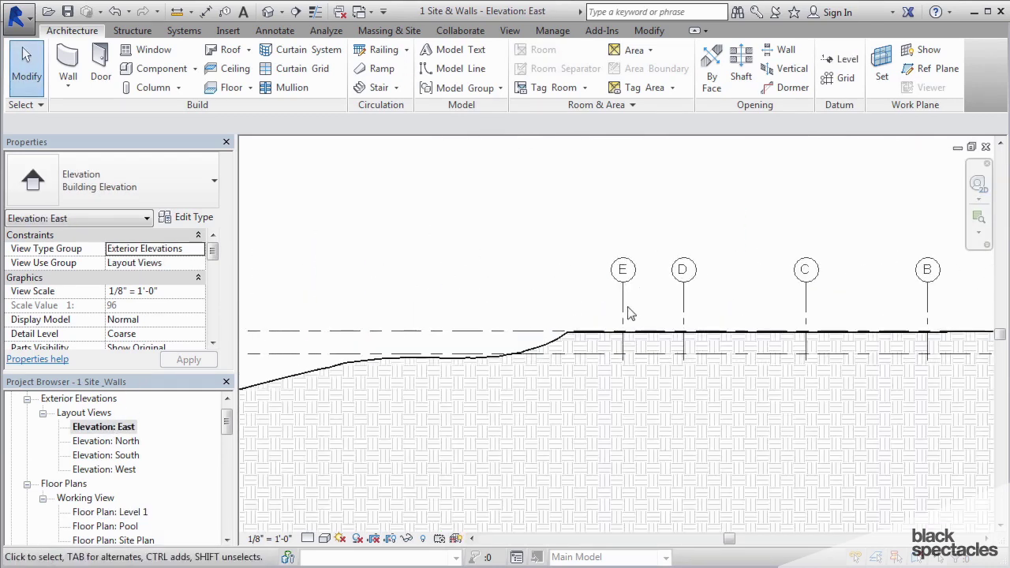
Step: Drag grid E's top end upward so the aligned grid bubbles follow
{"action": "left_click", "coordinate": [627, 310]}
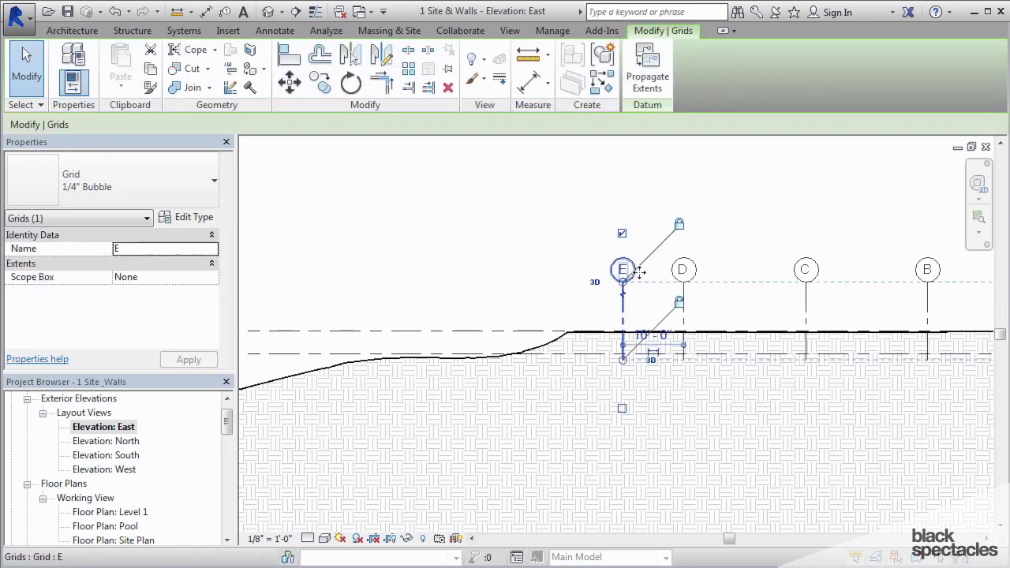
{"action": "scroll", "coordinate": [671, 289], "scroll_direction": "down", "scroll_amount": 2}
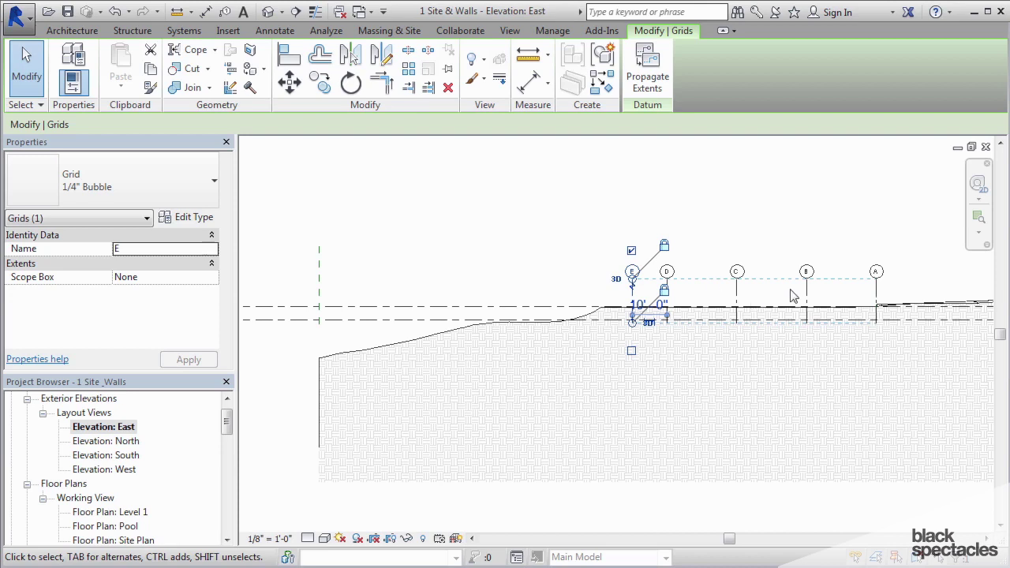
{"action": "left_click_drag", "start_coordinate": [636, 287], "coordinate": [631, 207]}
{"action": "left_click", "coordinate": [598, 271]}
{"action": "middle_click_drag", "start_coordinate": [554, 272], "coordinate": [703, 271]}
{"action": "scroll", "coordinate": [704, 271], "scroll_direction": "down", "scroll_amount": 2}
{"action": "scroll", "coordinate": [355, 276], "scroll_direction": "up", "scroll_amount": 6}
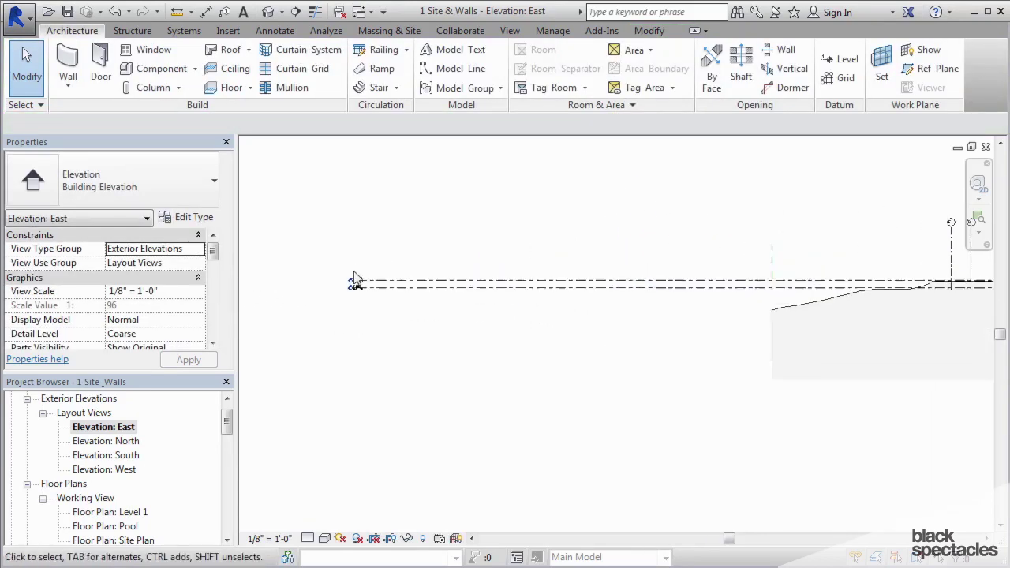
{"action": "scroll", "coordinate": [371, 261], "scroll_direction": "up", "scroll_amount": 4}
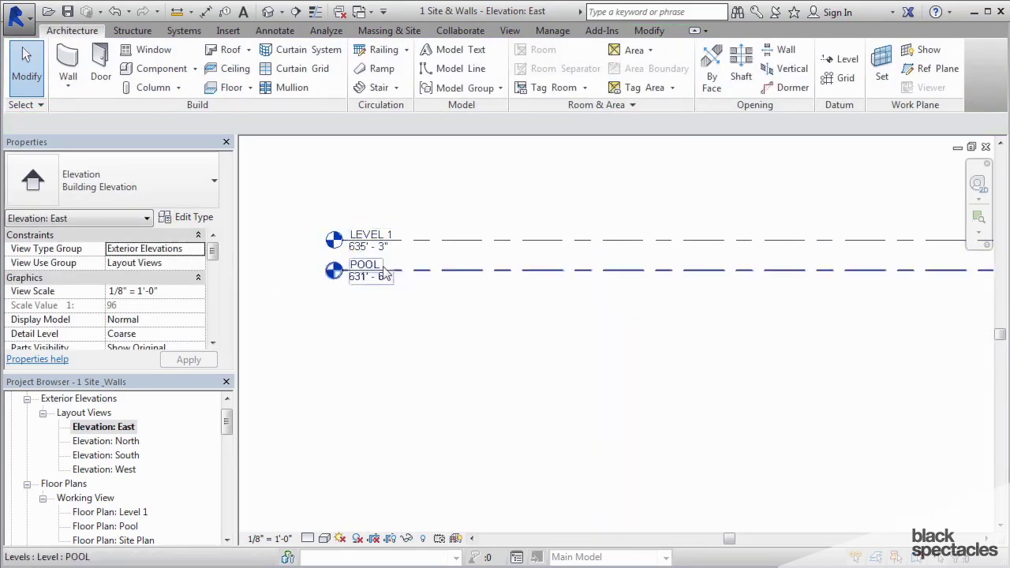
{"action": "middle_click_drag", "start_coordinate": [445, 288], "coordinate": [477, 314]}
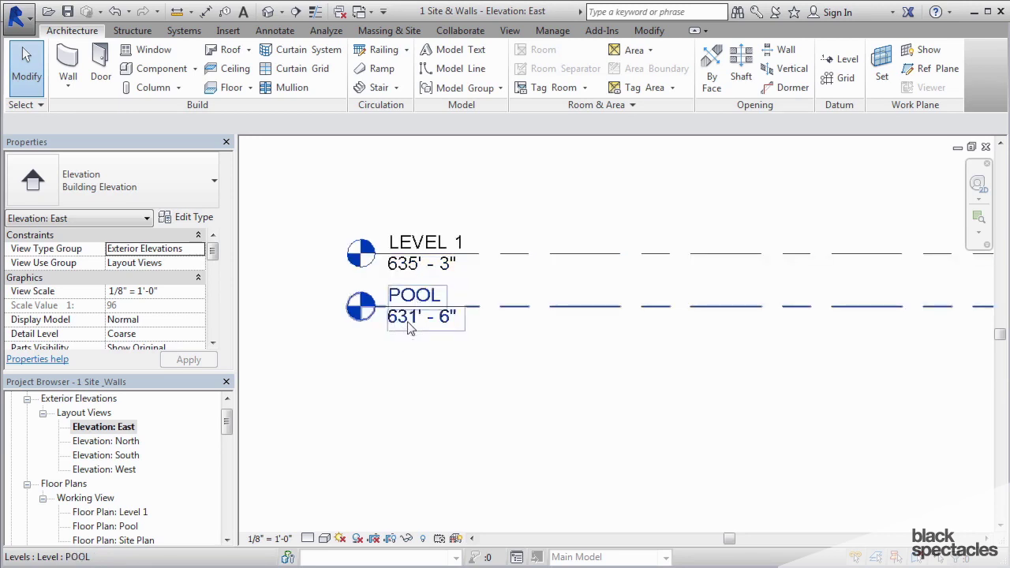
{"action": "scroll", "coordinate": [481, 222], "scroll_direction": "down", "scroll_amount": 2}
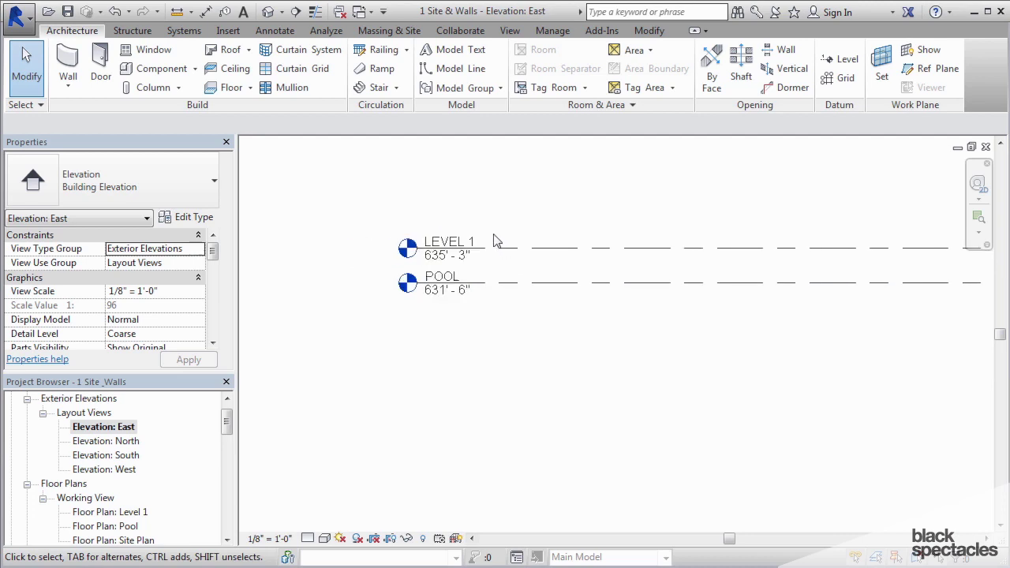
{"action": "middle_click_drag", "start_coordinate": [480, 222], "coordinate": [487, 324]}
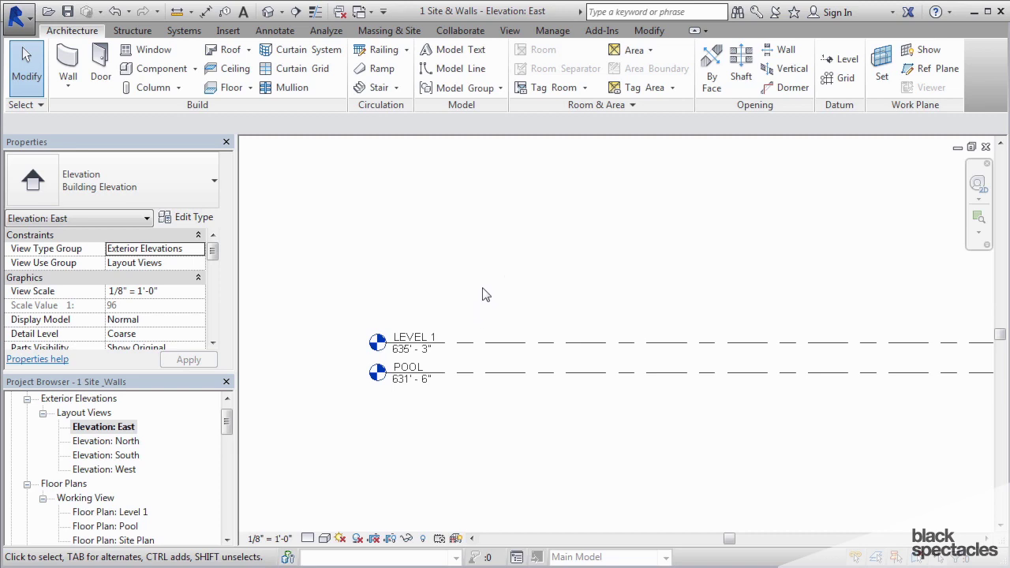
{"action": "scroll", "coordinate": [632, 224], "scroll_direction": "down", "scroll_amount": 1}
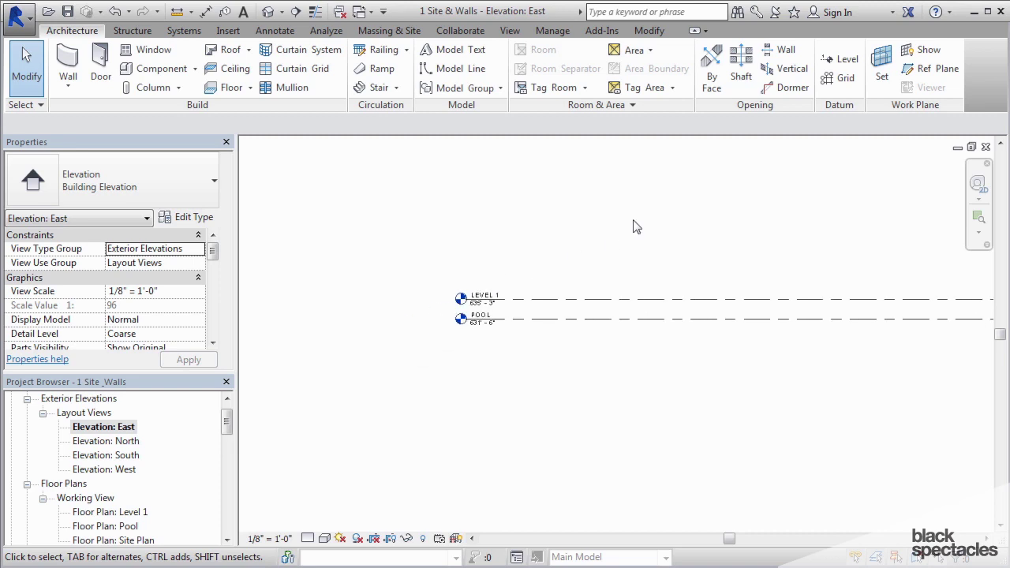
{"action": "middle_click_drag", "start_coordinate": [636, 227], "coordinate": [459, 260]}
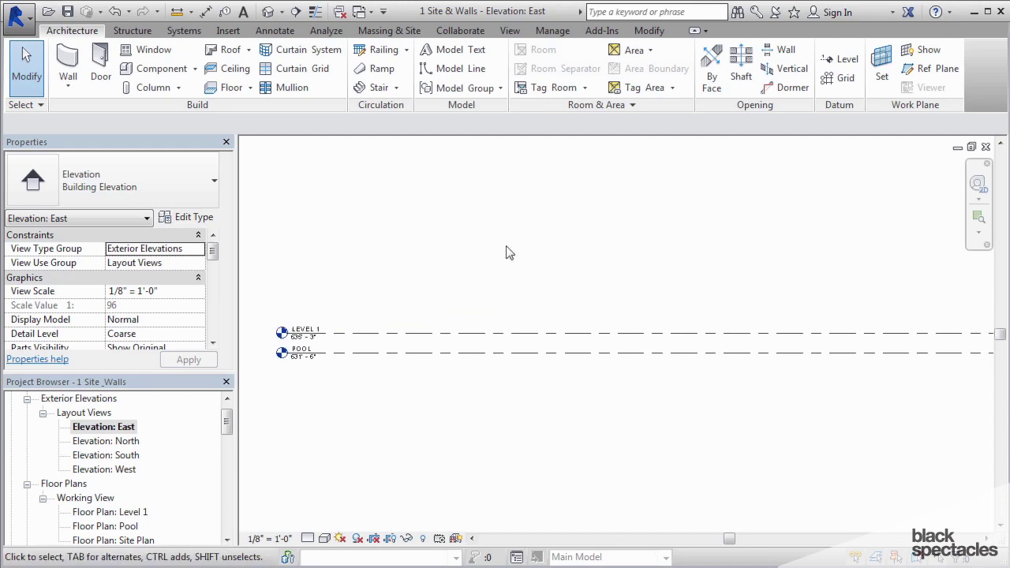
Step: Start the Level tool and cancel the Project Not Saved Recently reminder
{"action": "left_click", "coordinate": [844, 62]}
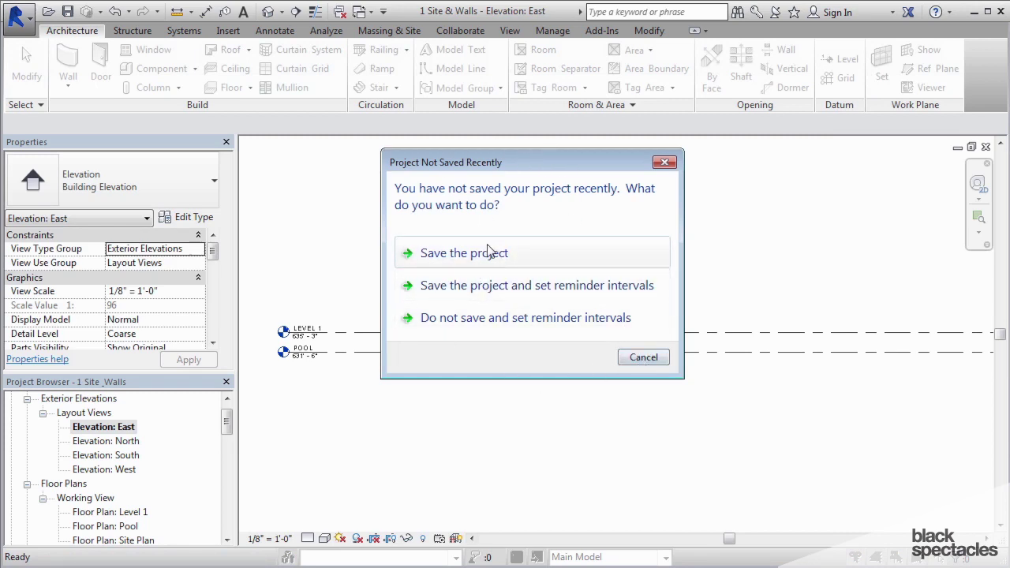
{"action": "left_click", "coordinate": [644, 356]}
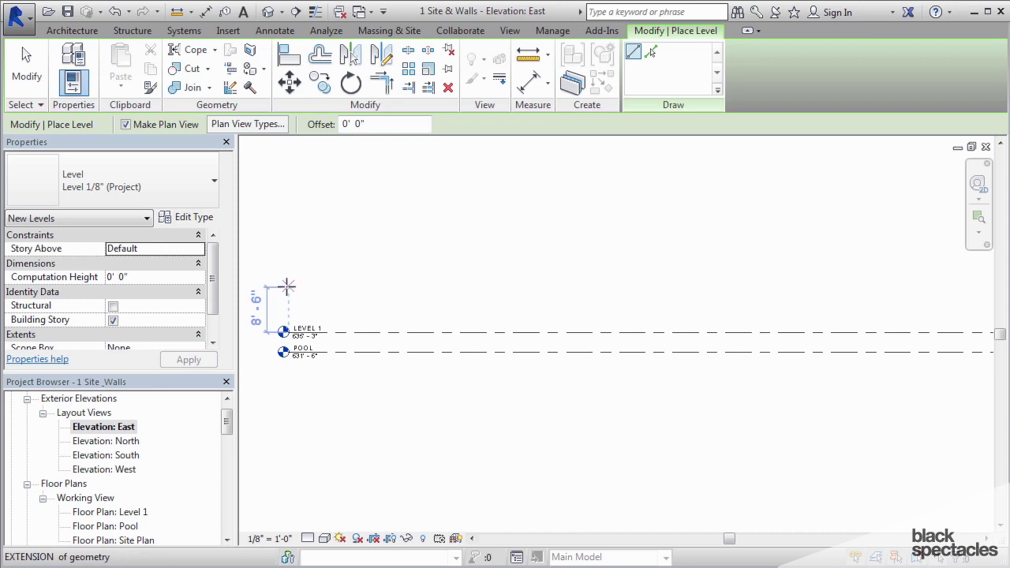
Step: Draw Level 3 at 643'-9" above LEVEL 1, aligned with the existing level ends
{"action": "scroll", "coordinate": [288, 285], "scroll_direction": "up", "scroll_amount": 1}
{"action": "scroll", "coordinate": [287, 286], "scroll_direction": "up", "scroll_amount": 1}
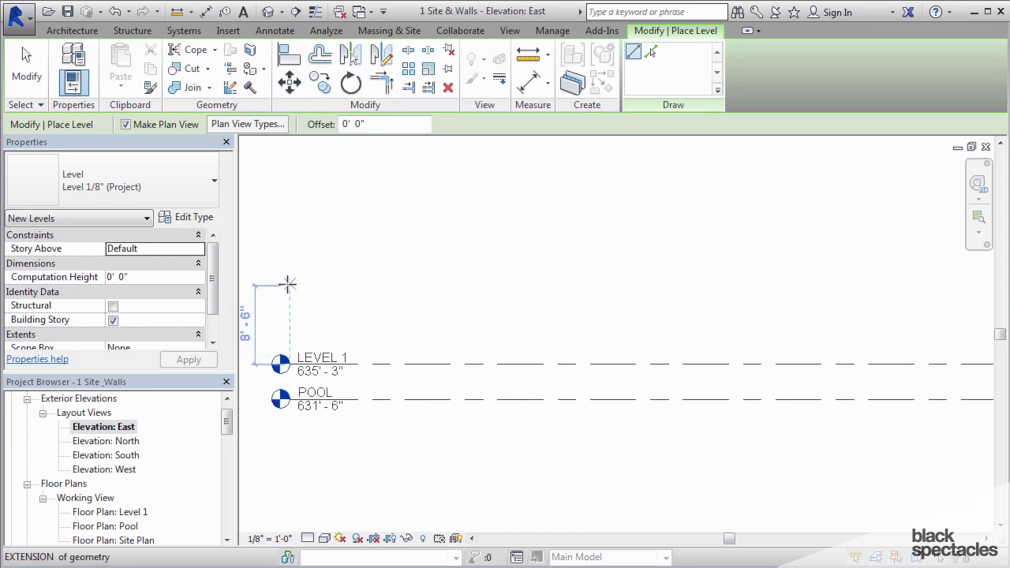
{"action": "left_click", "coordinate": [289, 285]}
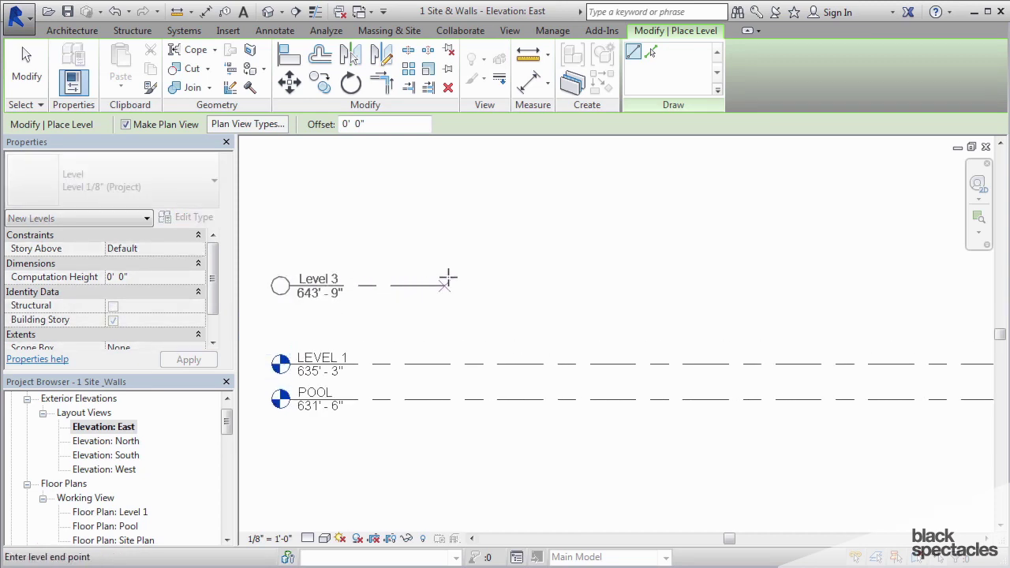
{"action": "scroll", "coordinate": [464, 281], "scroll_direction": "down", "scroll_amount": 2}
{"action": "middle_click_drag", "start_coordinate": [464, 280], "coordinate": [356, 250]}
{"action": "middle_click_drag", "start_coordinate": [805, 255], "coordinate": [471, 229]}
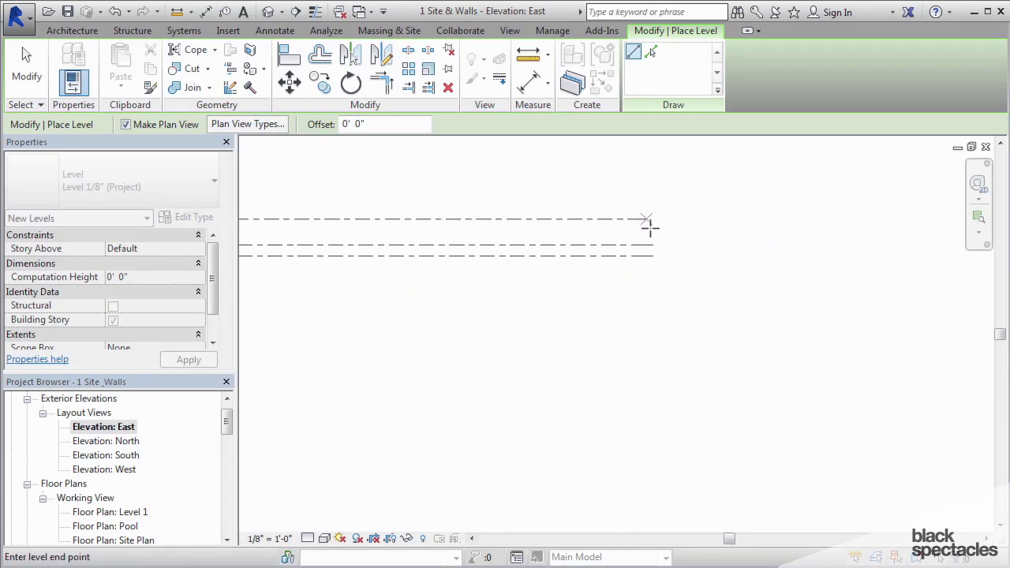
{"action": "left_click", "coordinate": [652, 214]}
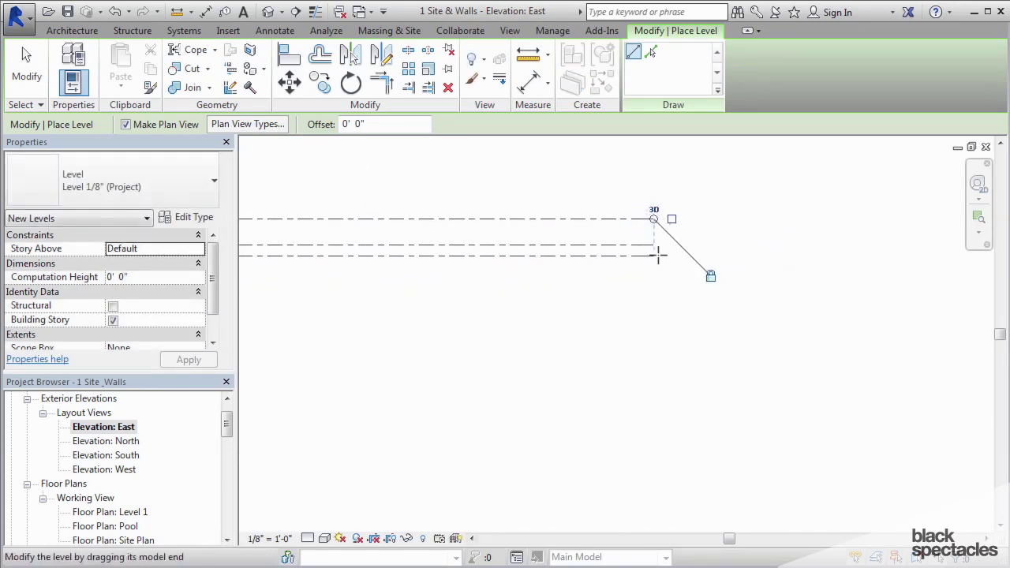
{"action": "middle_click_drag", "start_coordinate": [655, 276], "coordinate": [530, 270]}
{"action": "scroll", "coordinate": [521, 272], "scroll_direction": "up", "scroll_amount": 3}
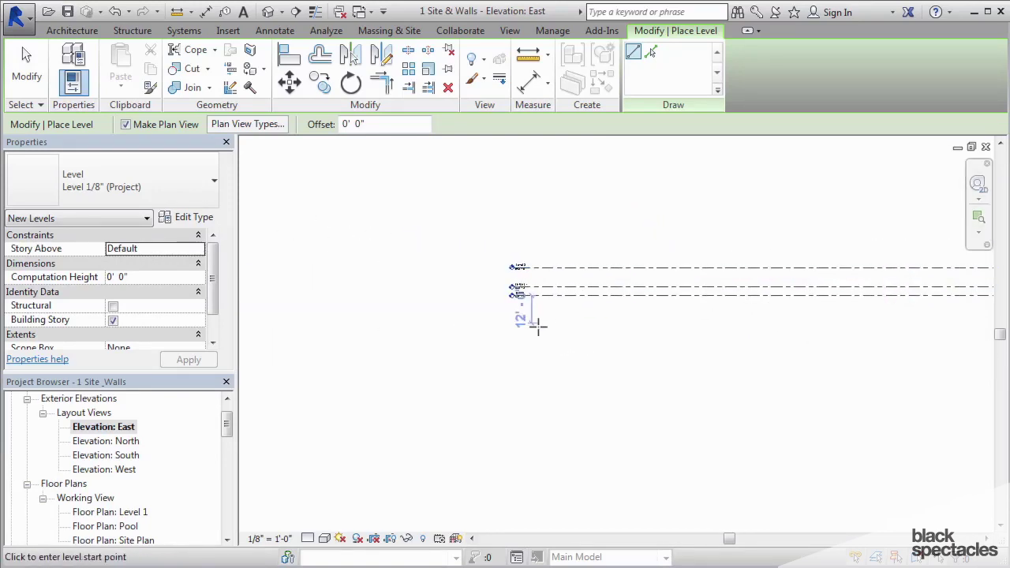
{"action": "key", "text": "Escape"}
{"action": "scroll", "coordinate": [530, 261], "scroll_direction": "up", "scroll_amount": 5}
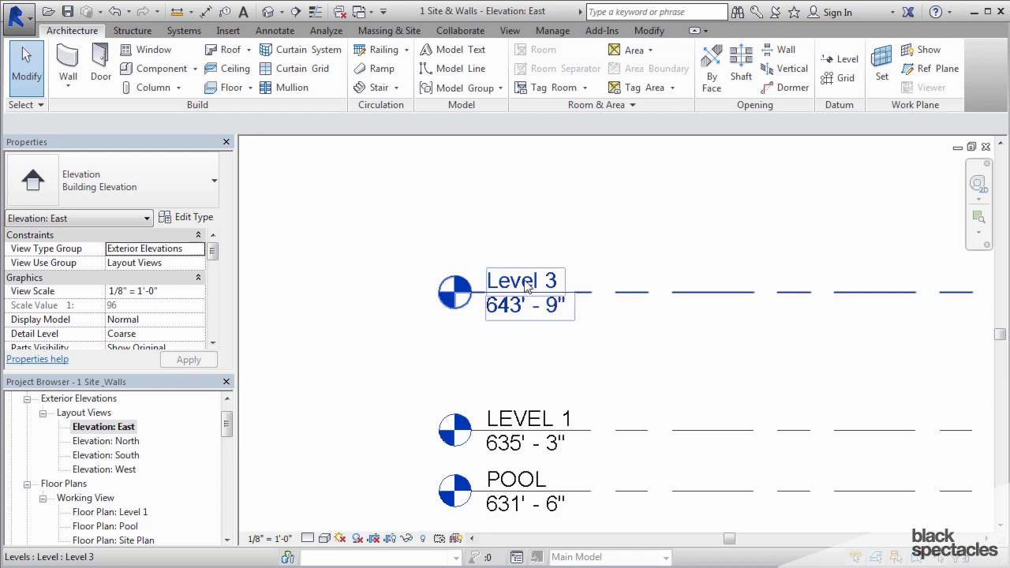
{"action": "left_click", "coordinate": [518, 288]}
Step: Rename Level 3 to ROOF and accept renaming its corresponding views
{"action": "left_click", "coordinate": [519, 284]}
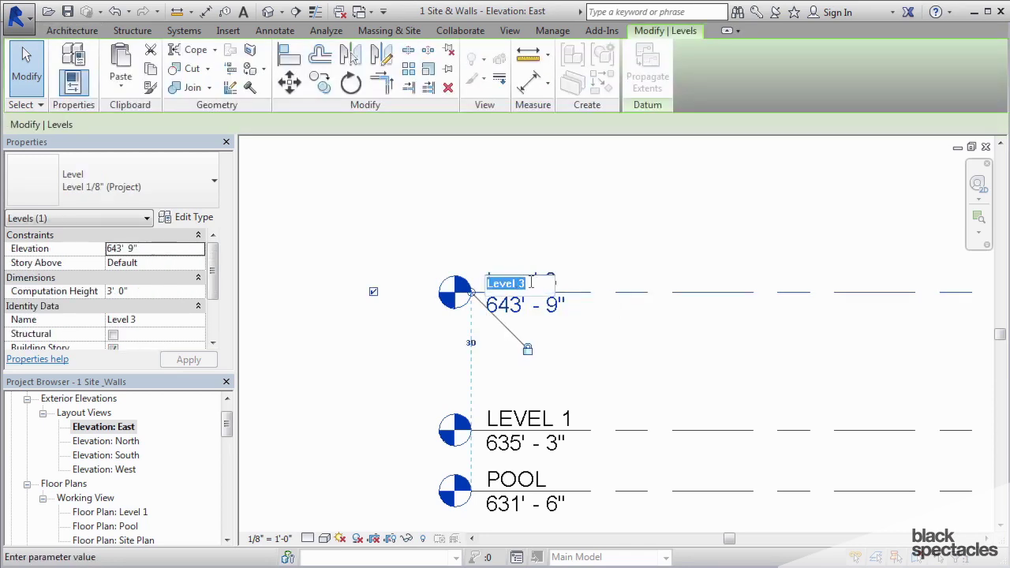
{"action": "type", "text": "RR"}
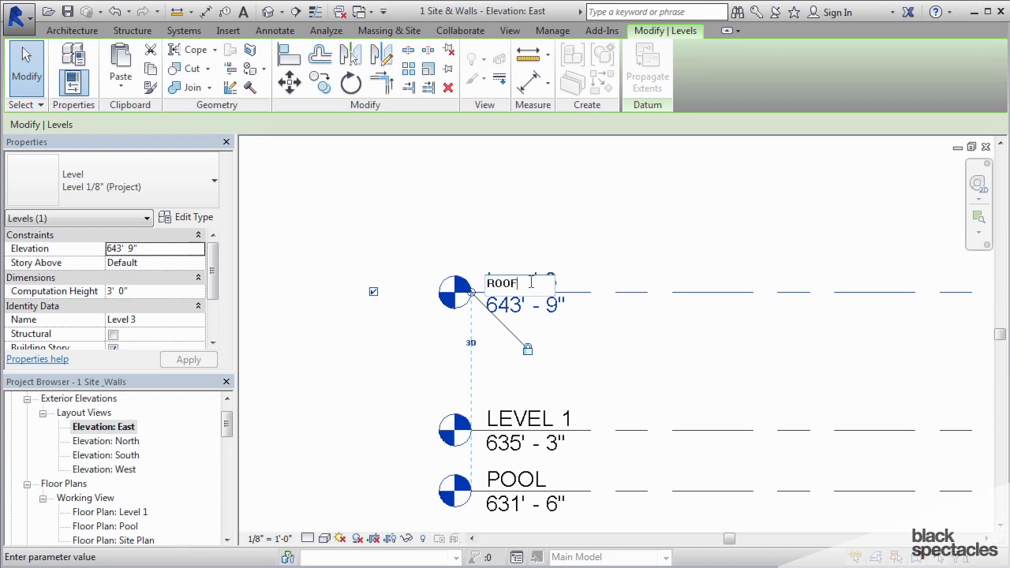
{"action": "key", "text": "Return"}
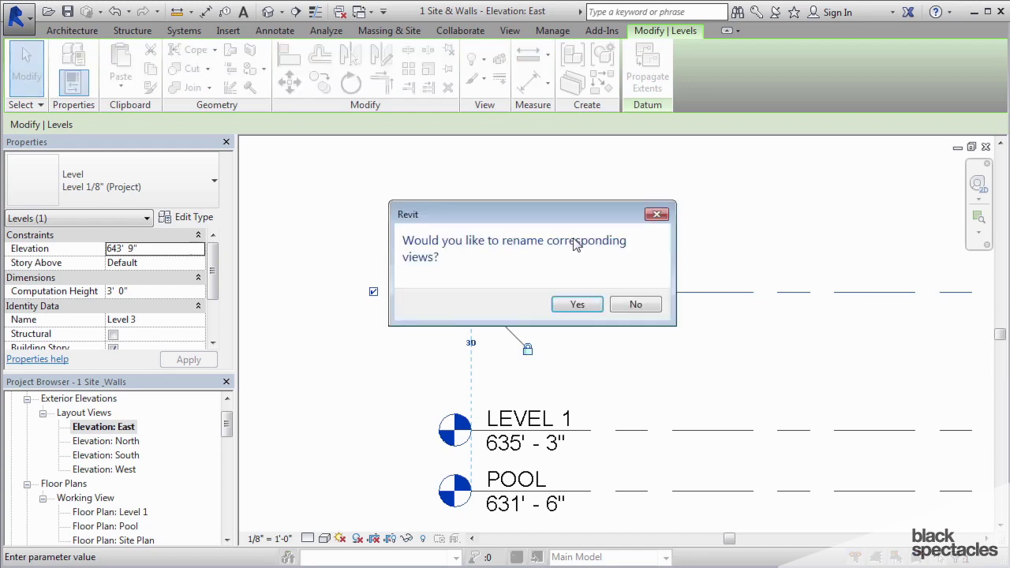
{"action": "left_click", "coordinate": [578, 307]}
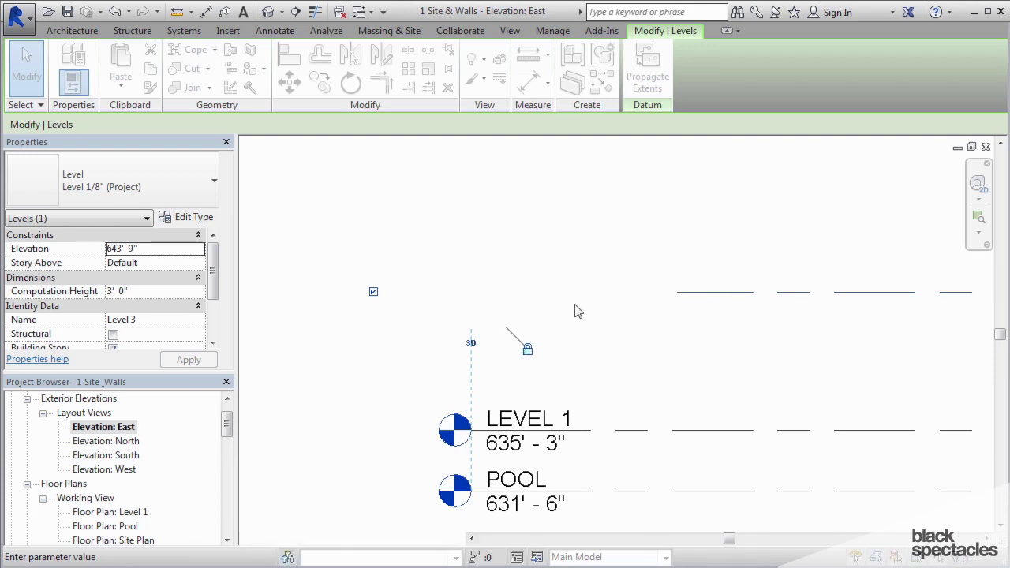
{"action": "left_click", "coordinate": [249, 425]}
Step: Expand the ??? group and select the Floor Plan: ROOF view
{"action": "left_click_drag", "start_coordinate": [226, 423], "coordinate": [200, 416]}
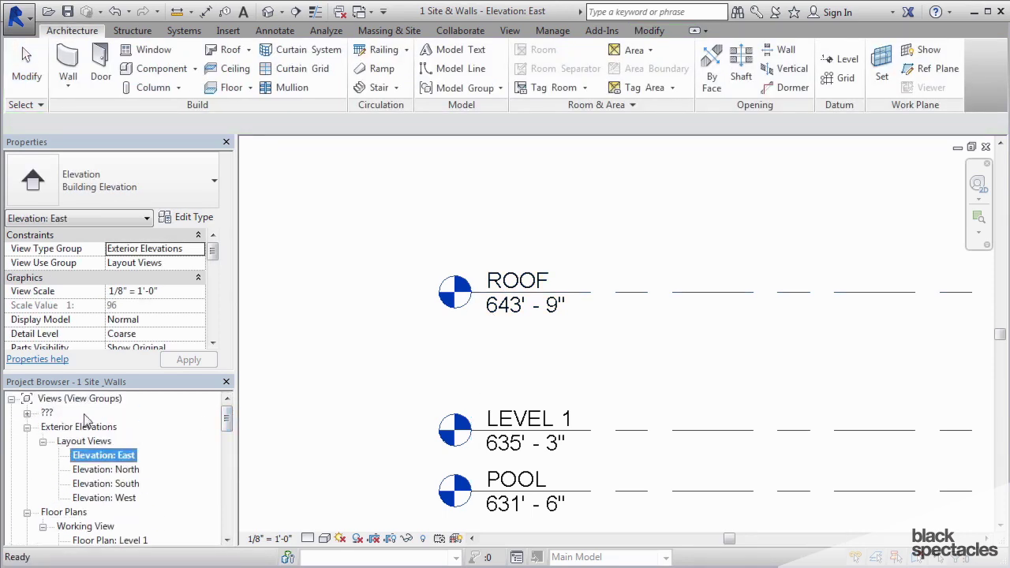
{"action": "left_click", "coordinate": [27, 413]}
{"action": "left_click", "coordinate": [44, 427]}
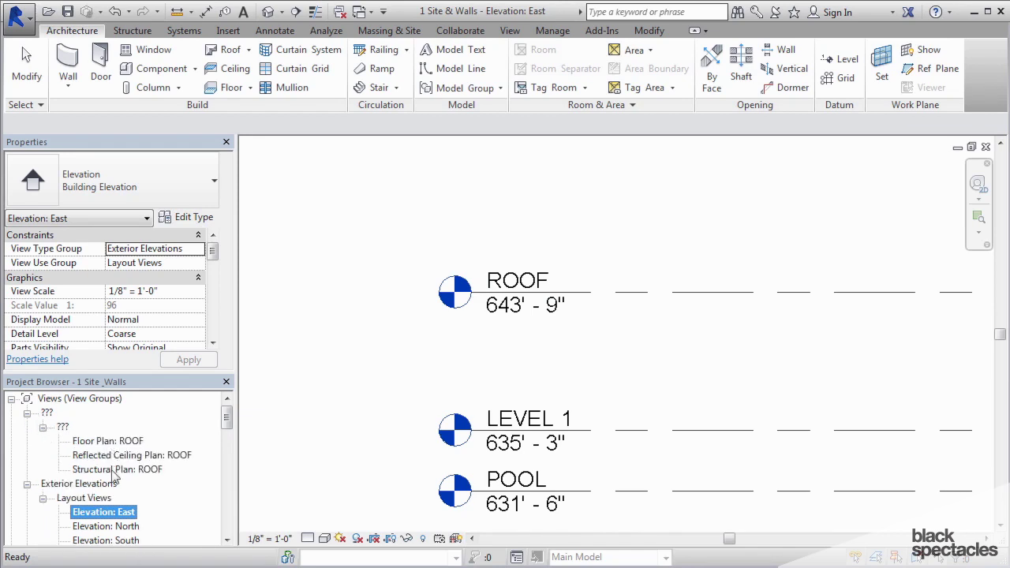
{"action": "left_click", "coordinate": [105, 457]}
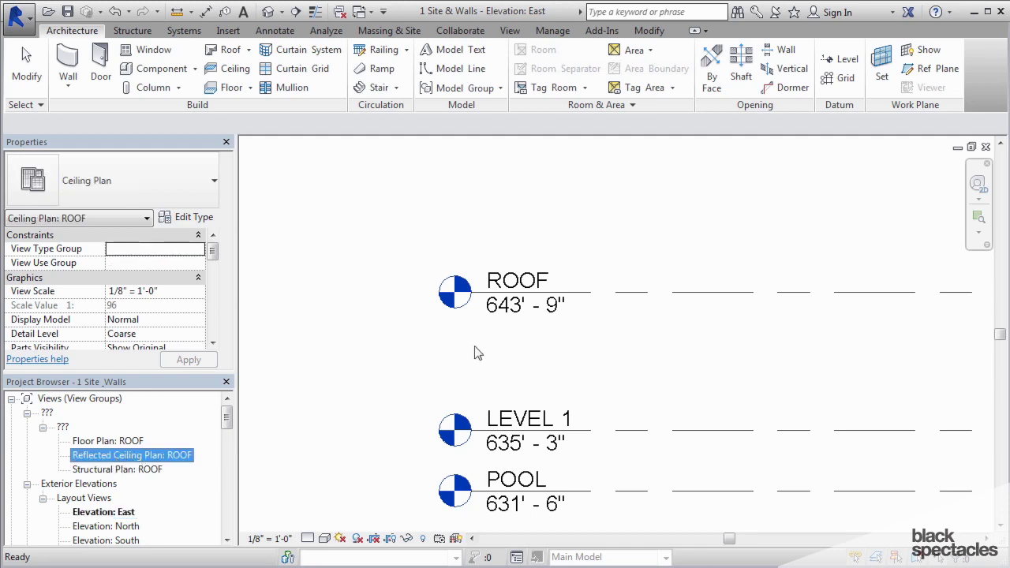
{"action": "left_click", "coordinate": [108, 442]}
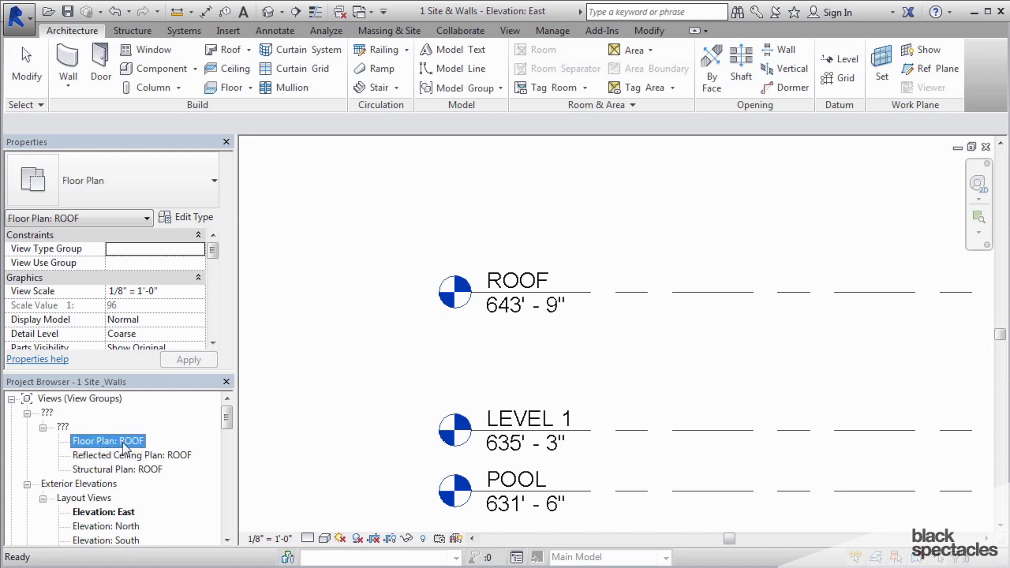
Step: Set its View Type Group to Floor Plans and View Use Group to Working View
{"action": "left_click", "coordinate": [198, 249]}
{"action": "left_click", "coordinate": [126, 275]}
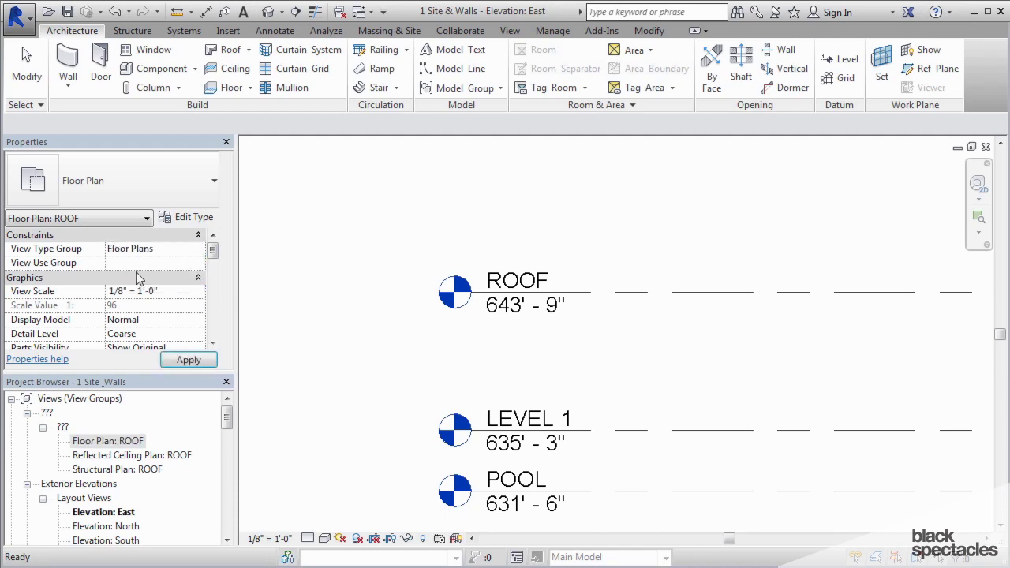
{"action": "left_click", "coordinate": [198, 266]}
{"action": "left_click", "coordinate": [181, 276]}
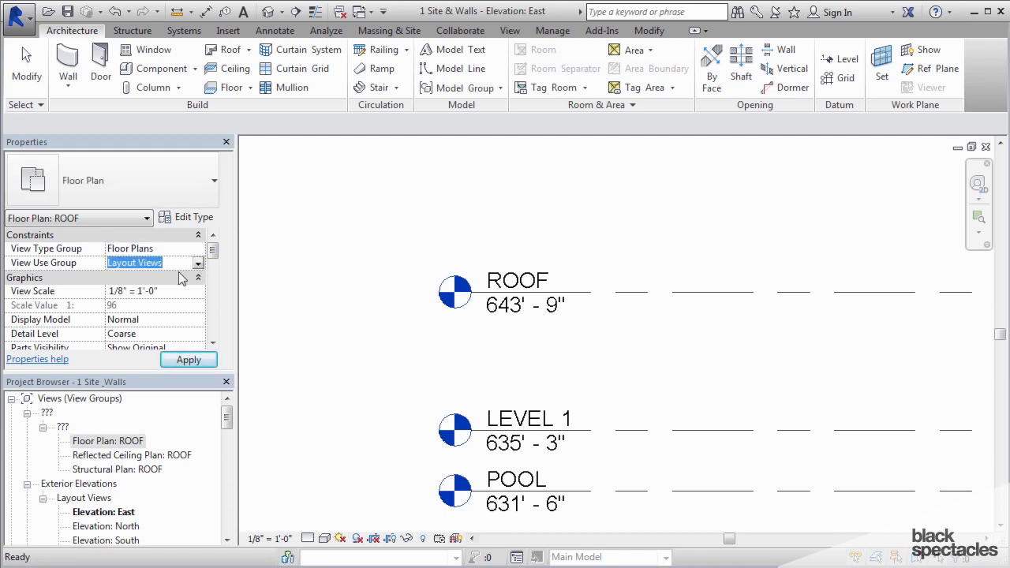
{"action": "left_click", "coordinate": [198, 263]}
{"action": "left_click", "coordinate": [142, 291]}
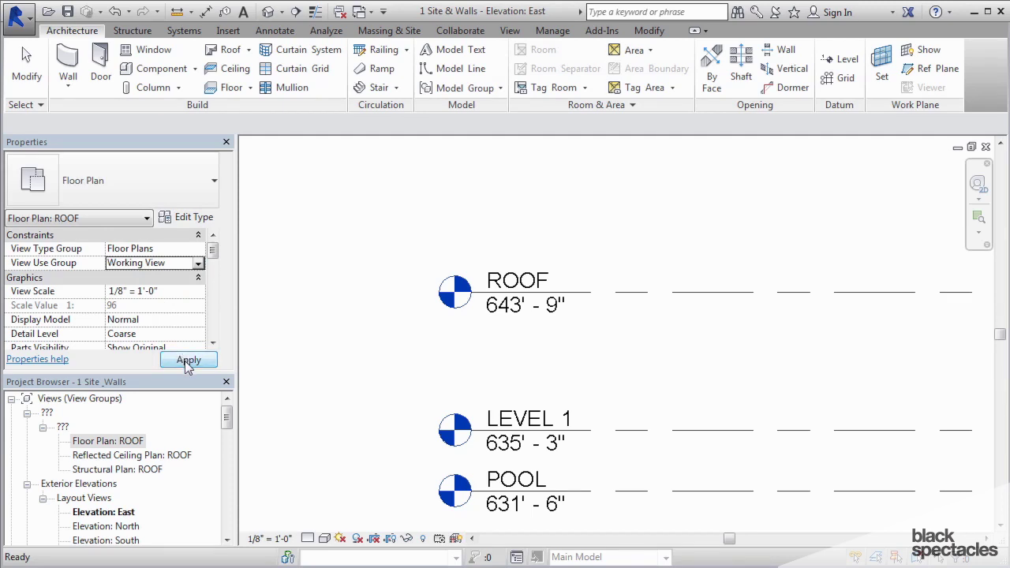
{"action": "left_click", "coordinate": [188, 360]}
{"action": "left_click_drag", "start_coordinate": [227, 416], "coordinate": [237, 453]}
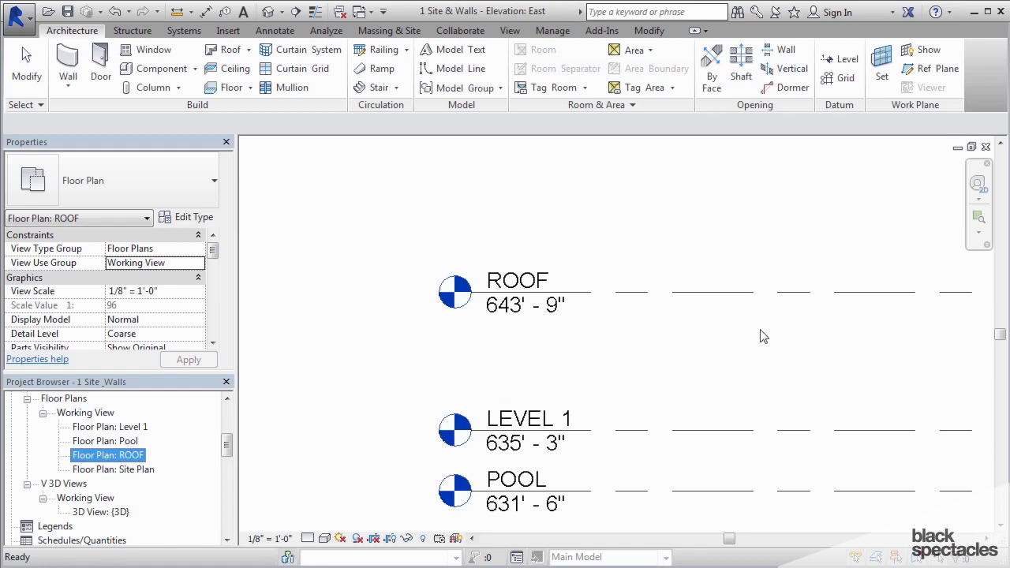
{"action": "left_click", "coordinate": [675, 338]}
Step: Zoom out and pan the East elevation to show the building profile and grid bubbles
{"action": "scroll", "coordinate": [672, 335], "scroll_direction": "down", "scroll_amount": 3}
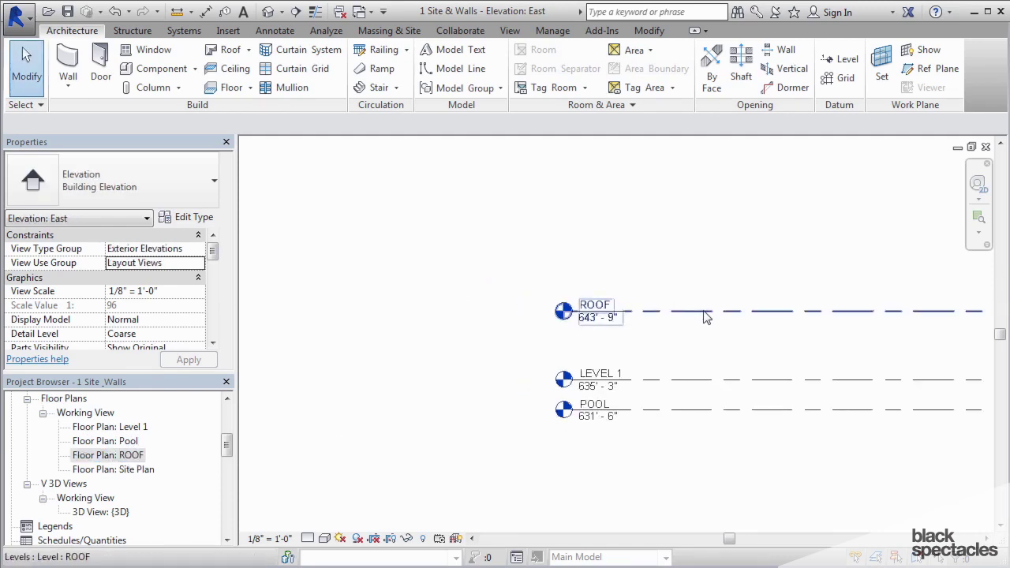
{"action": "scroll", "coordinate": [701, 315], "scroll_direction": "down", "scroll_amount": 4}
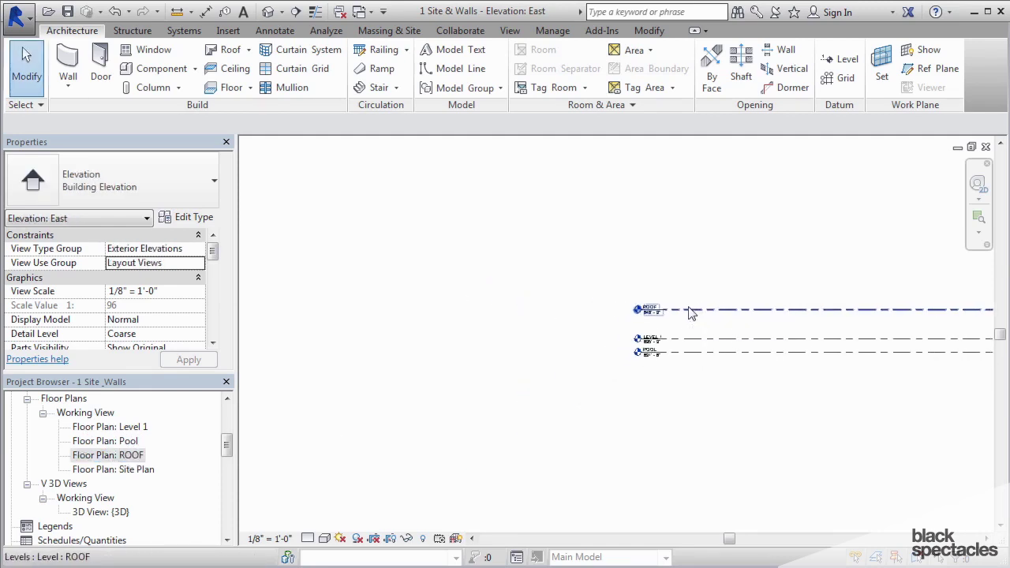
{"action": "middle_click_drag", "start_coordinate": [692, 261], "coordinate": [519, 253]}
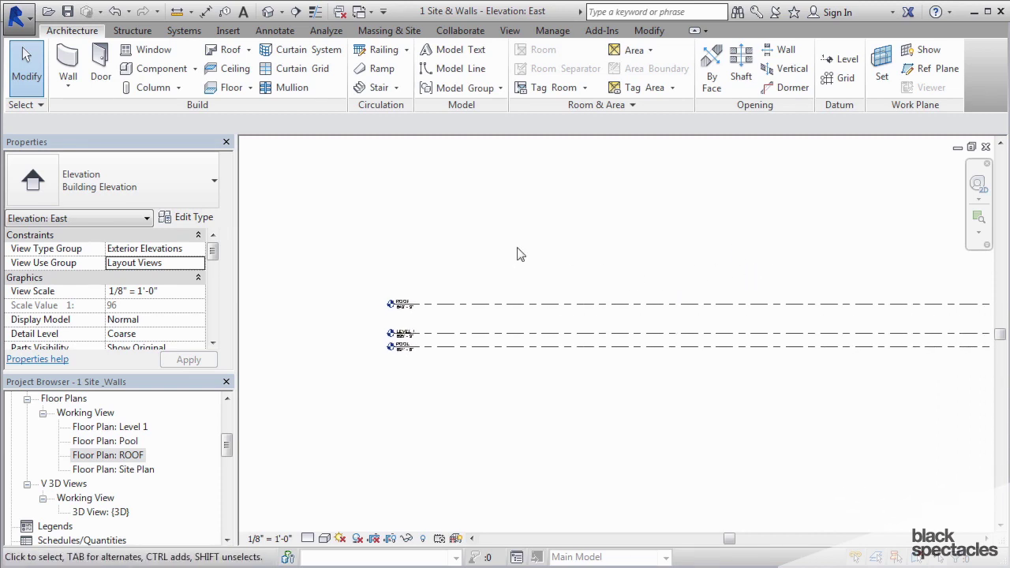
{"action": "scroll", "coordinate": [670, 258], "scroll_direction": "down", "scroll_amount": 2}
{"action": "middle_click_drag", "start_coordinate": [669, 258], "coordinate": [426, 271]}
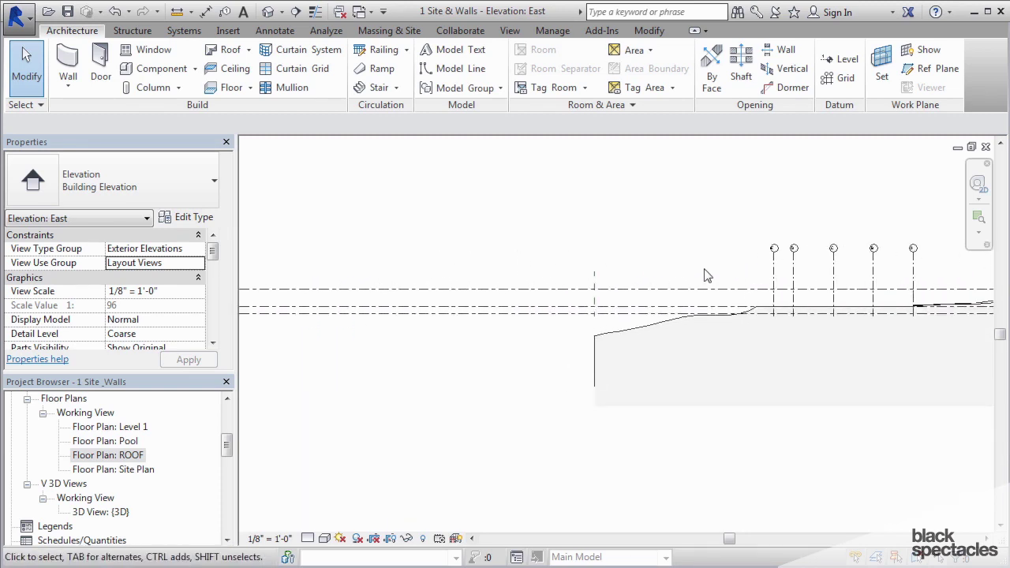